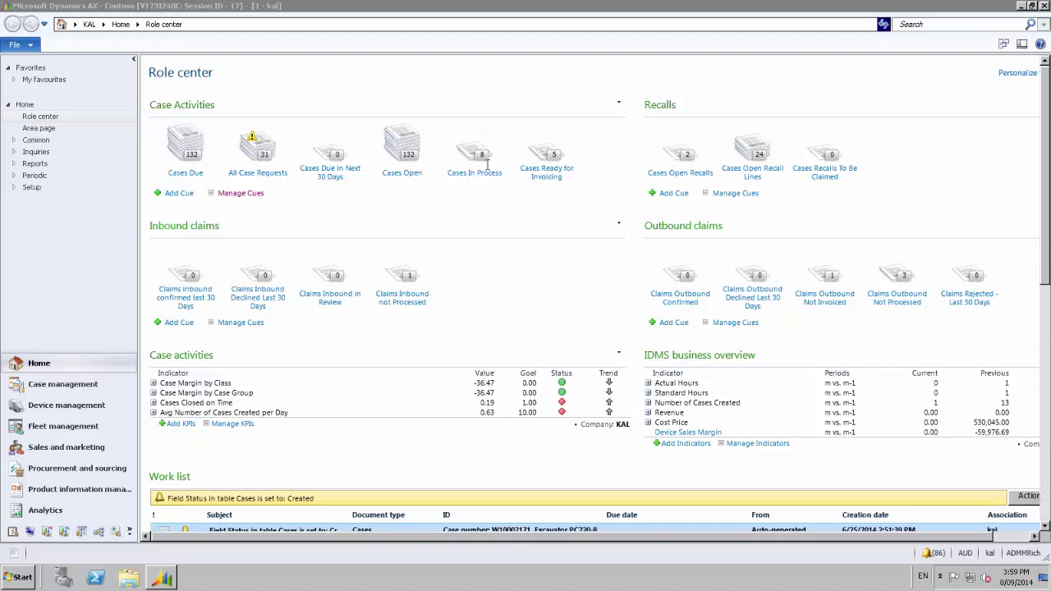
Open the Item browser from My favourites and list the PC300-8 parts within group 300 Parts & Accessories Excavator.
left_click(14, 81)
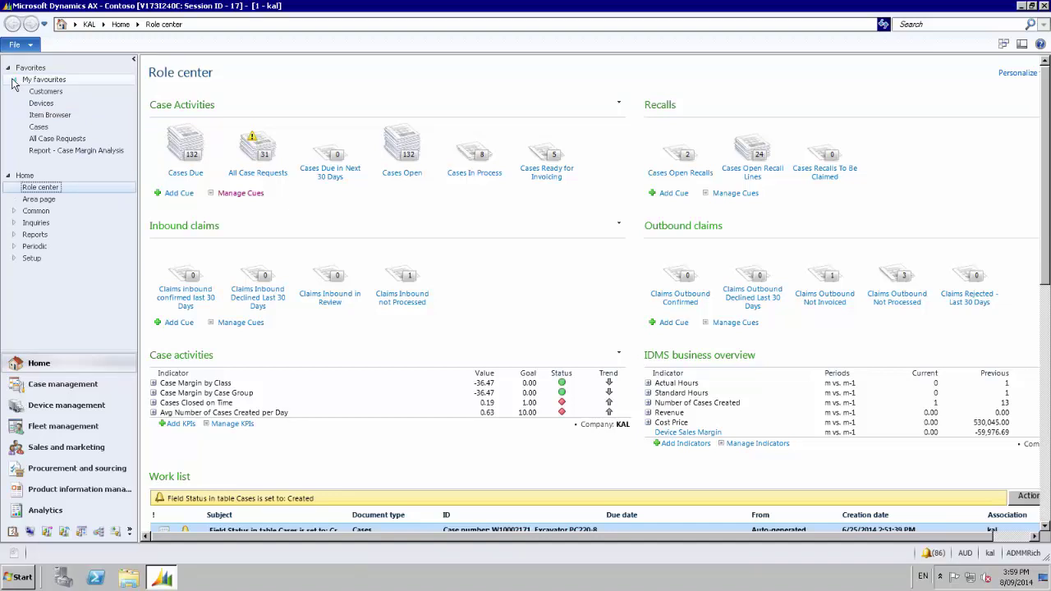
left_click(50, 115)
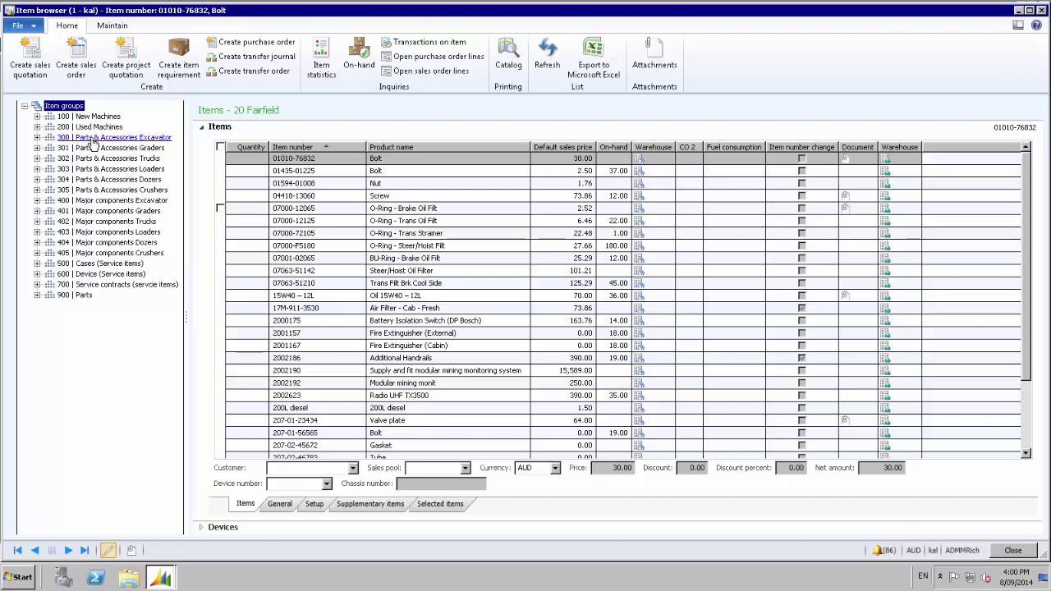
left_click(37, 138)
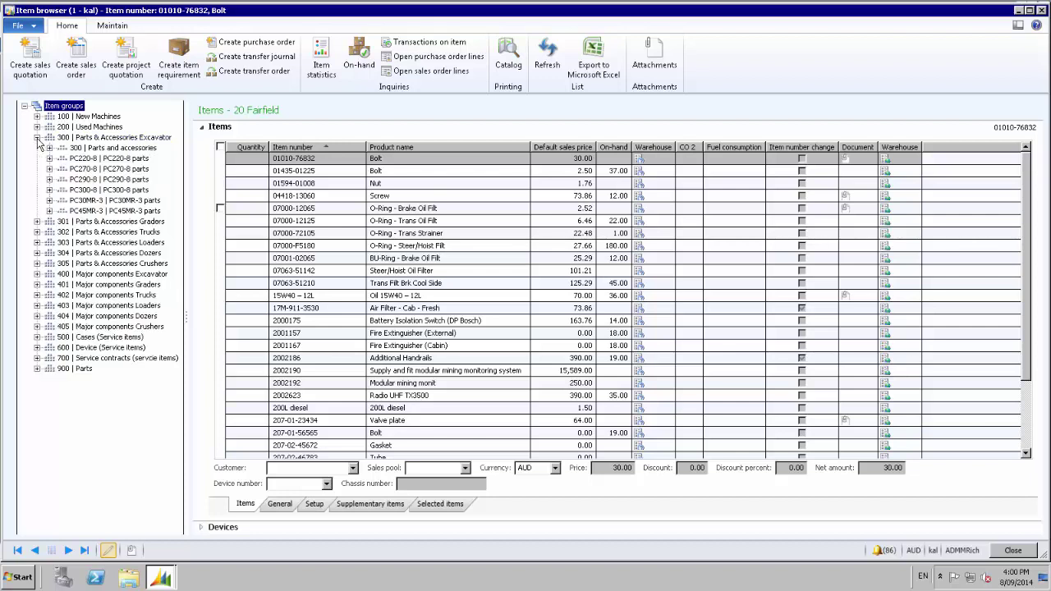
left_click(87, 191)
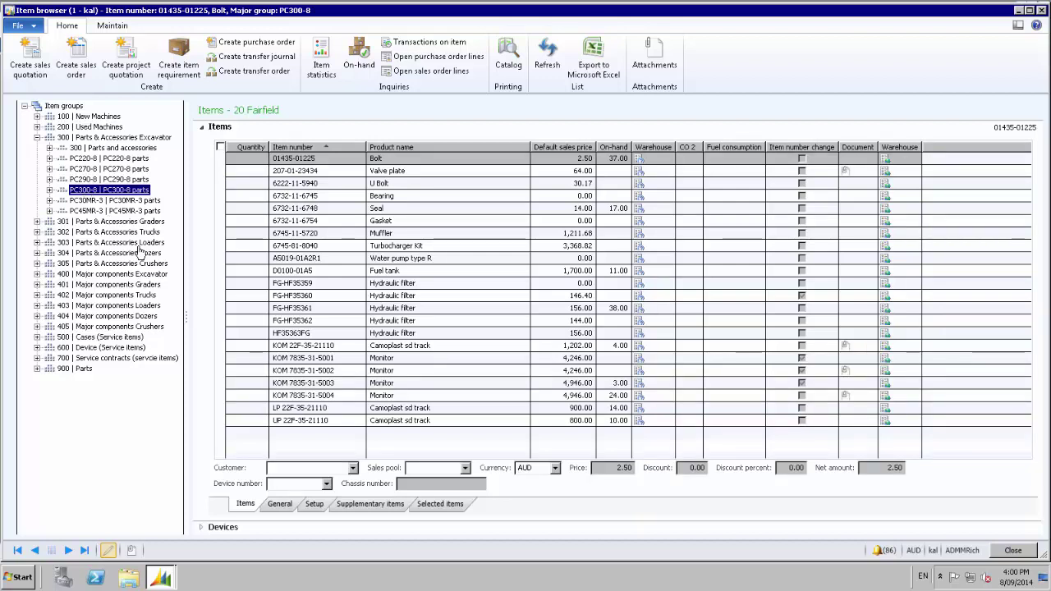
Look up customers whose name matches BGC* and set the customer to BGC CONTRACTING PTY LTD.
left_click(352, 467)
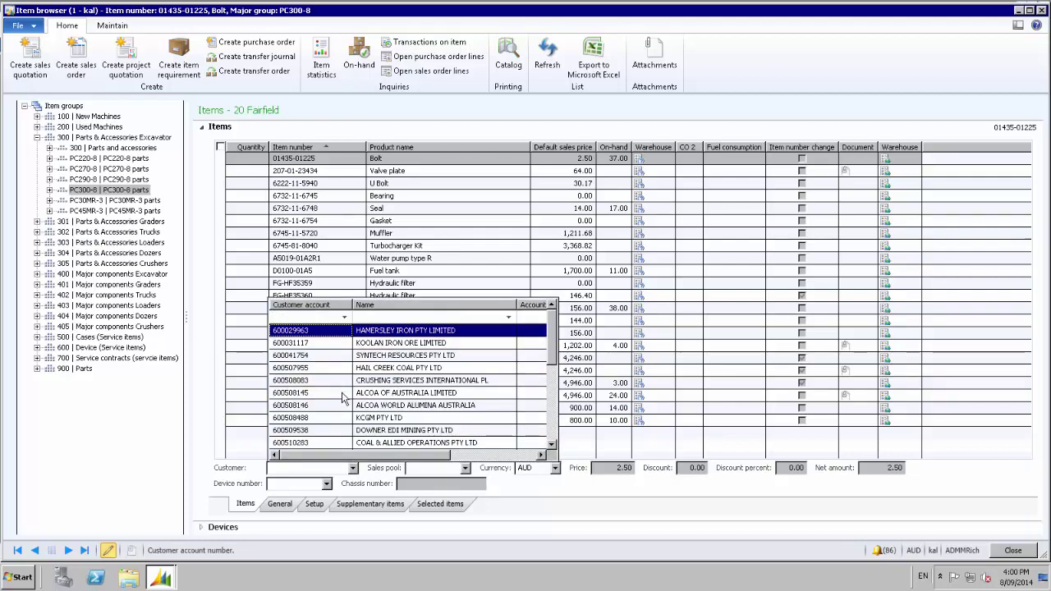
left_click(367, 317)
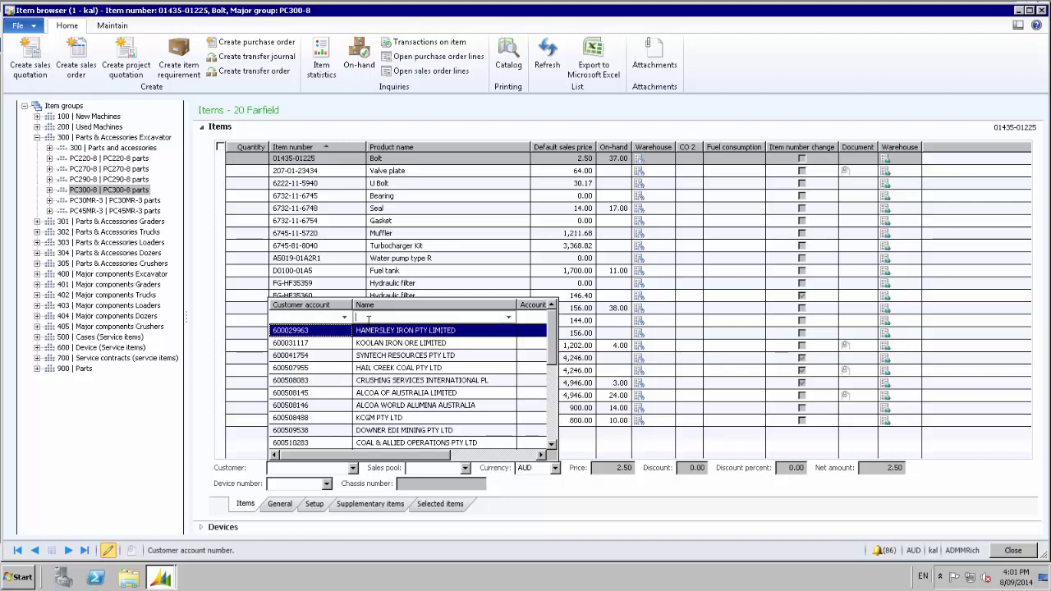
type("BGC*")
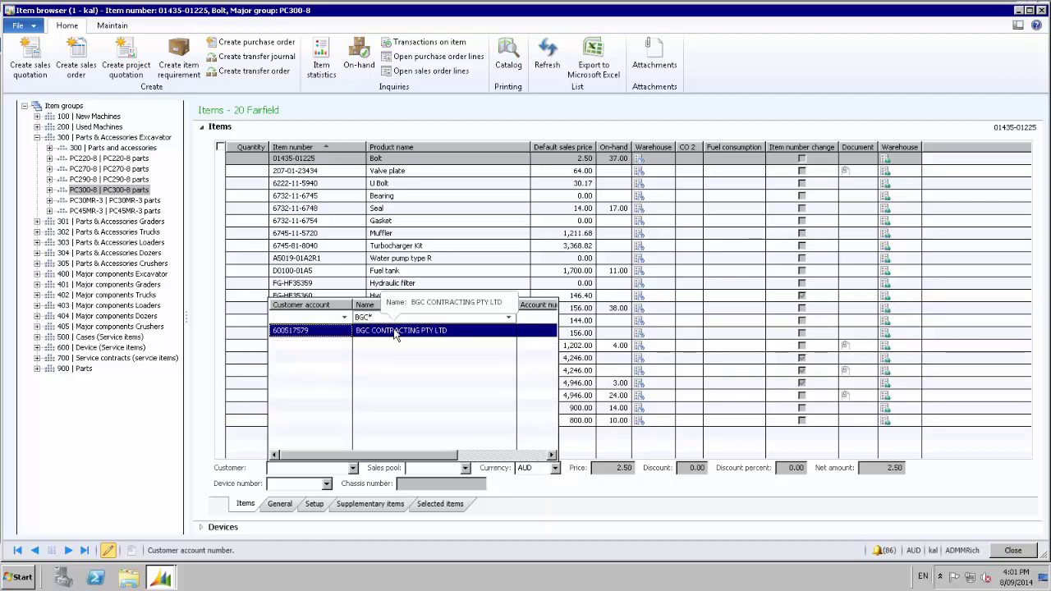
left_click(395, 330)
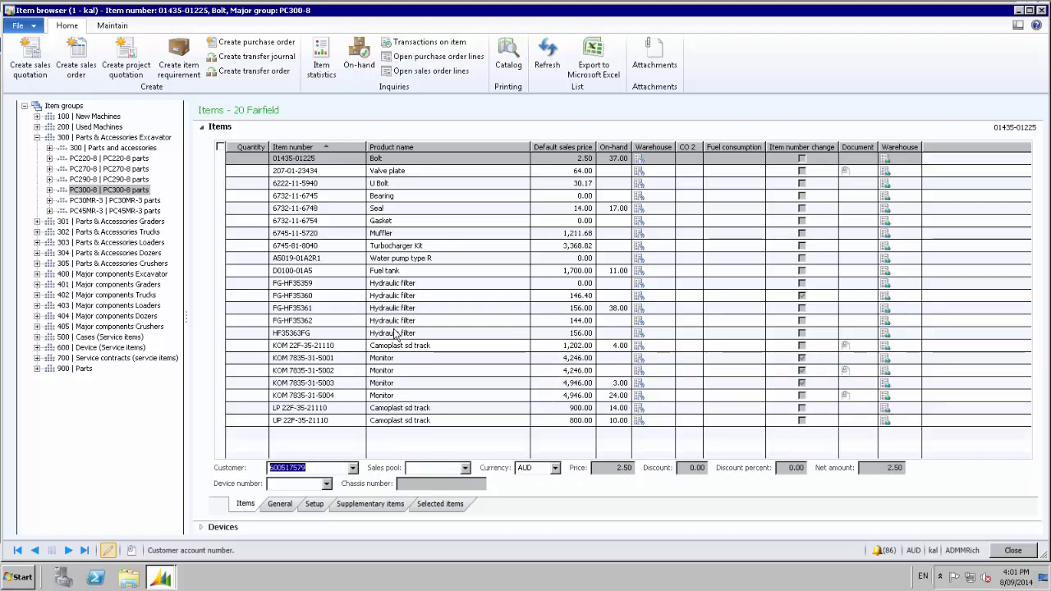
Narrow the PC300-8 parts to the Fuel system group and review the supplementary items of fuel tank D0100-01A5.
left_click(50, 191)
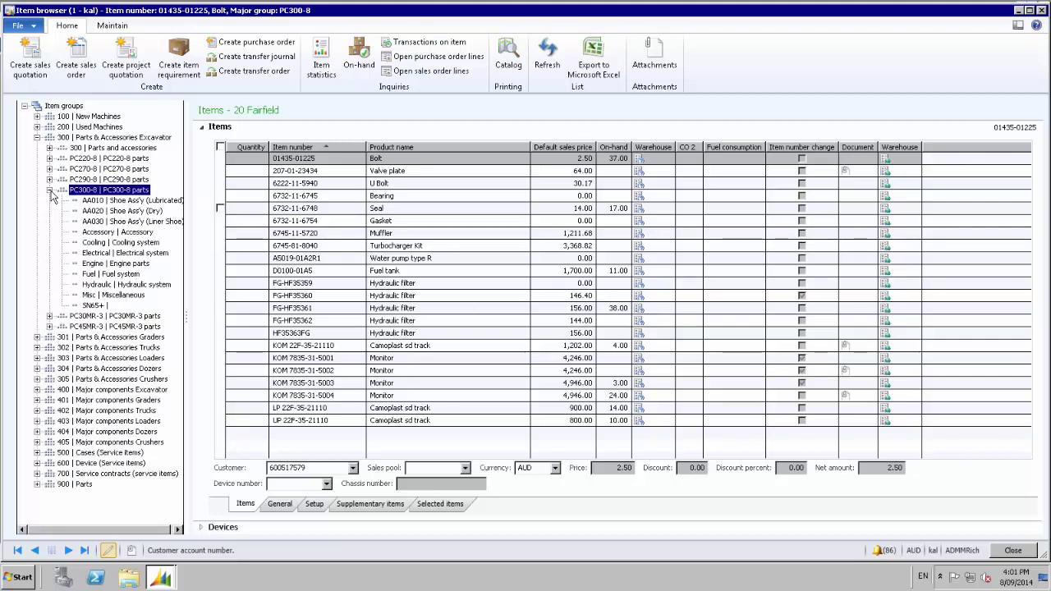
left_click(112, 274)
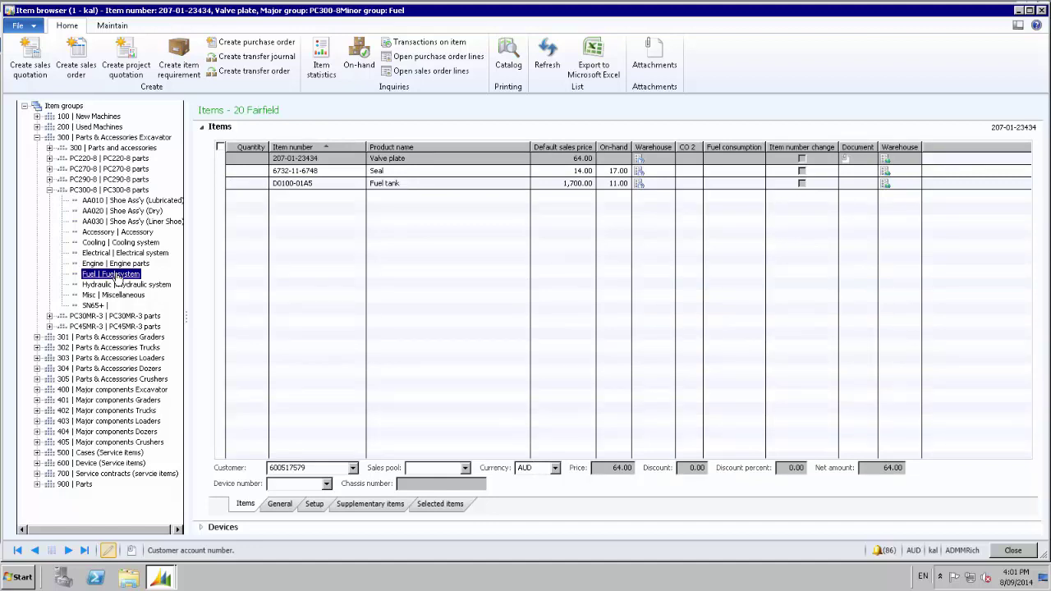
left_click(276, 185)
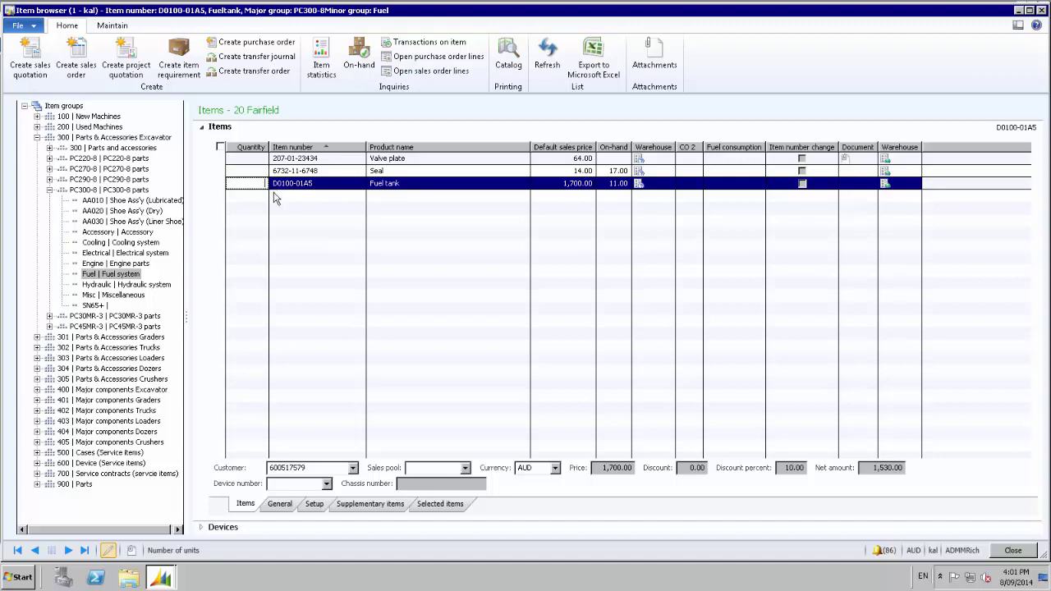
left_click(371, 506)
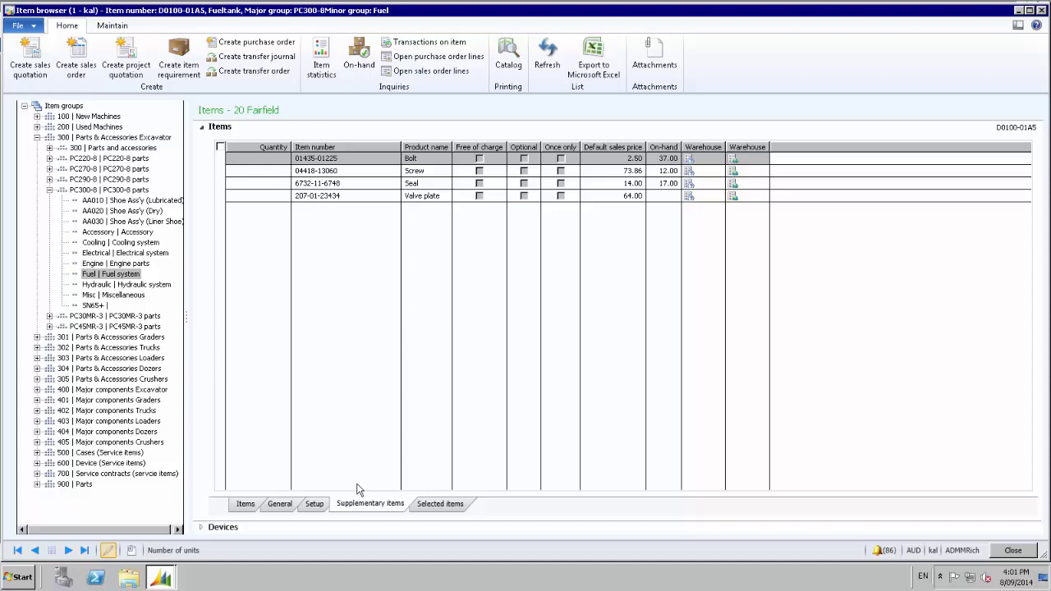
left_click(246, 504)
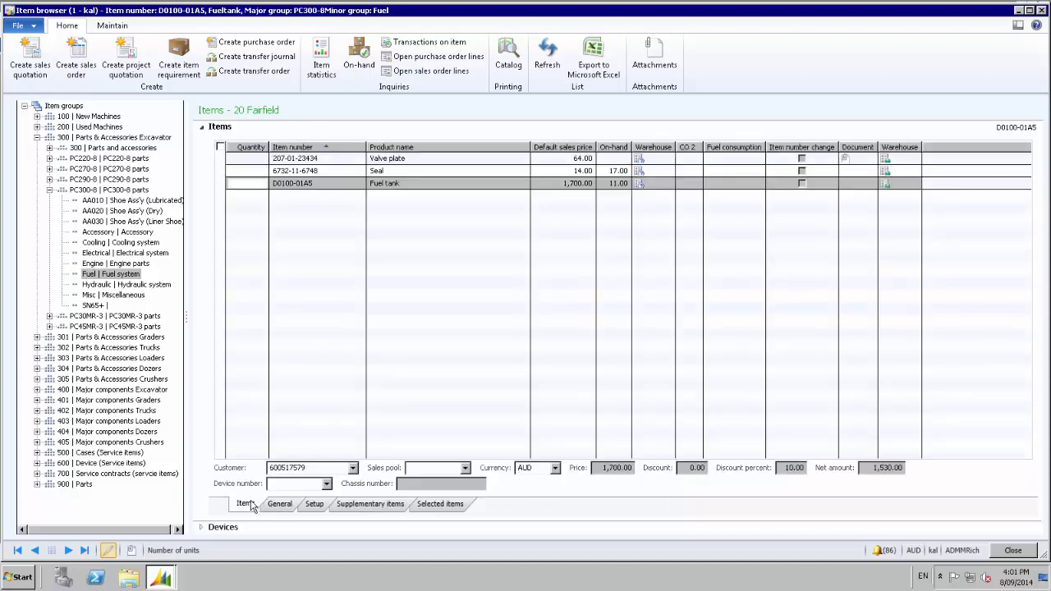
Add 1 fuel tank D0100-01A5 to the basket together with its supplementary items.
left_click(284, 187)
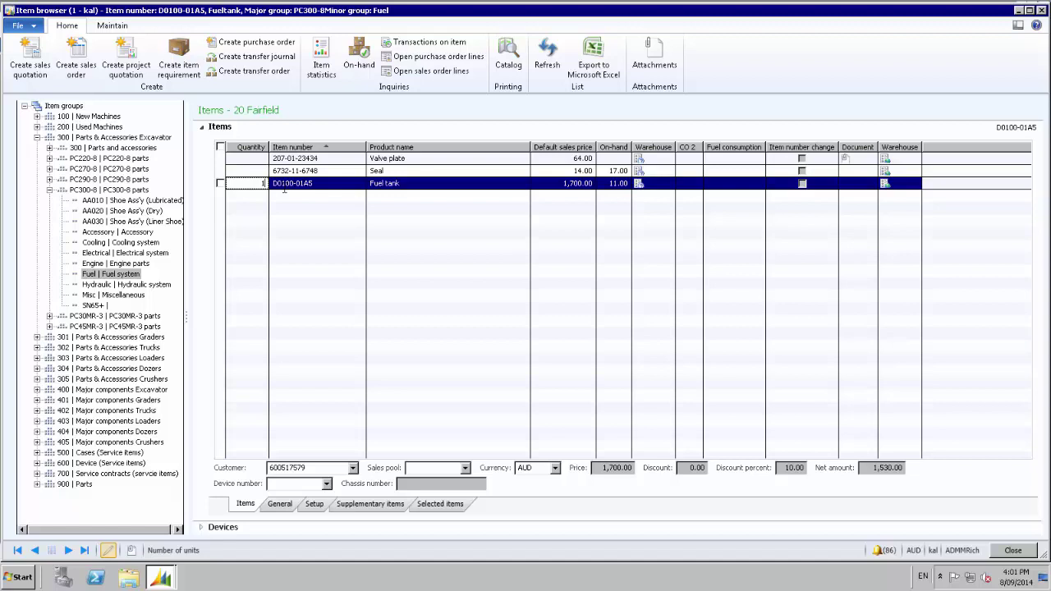
key("Return")
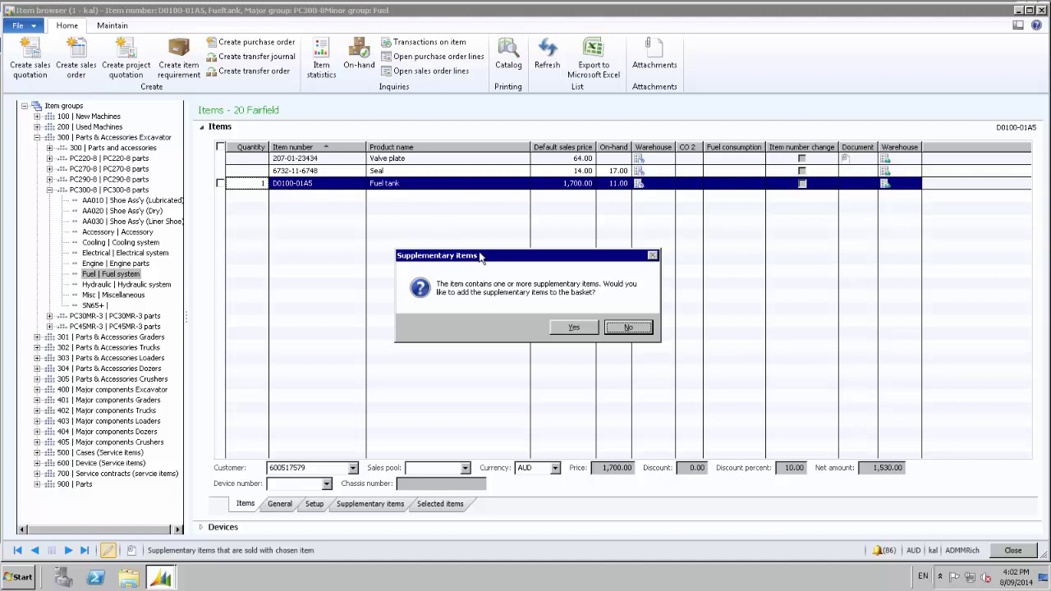
left_click(574, 327)
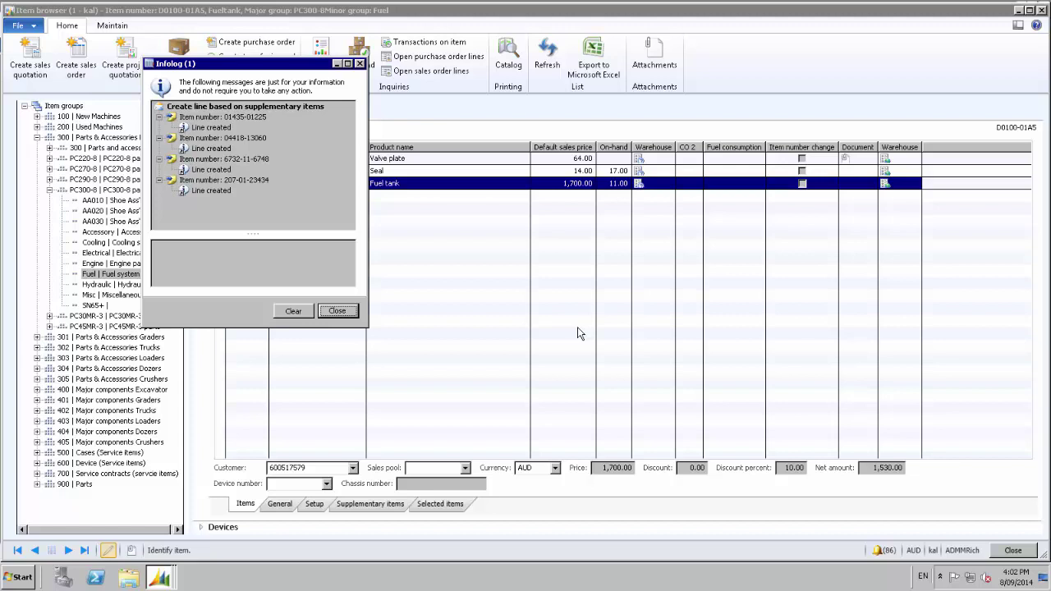
left_click(348, 316)
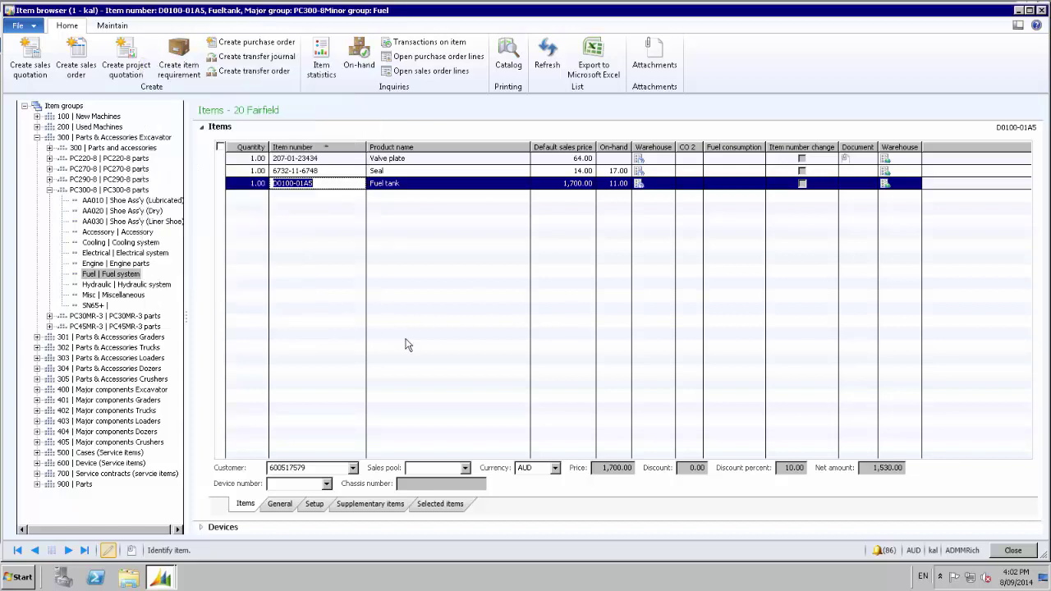
left_click(451, 504)
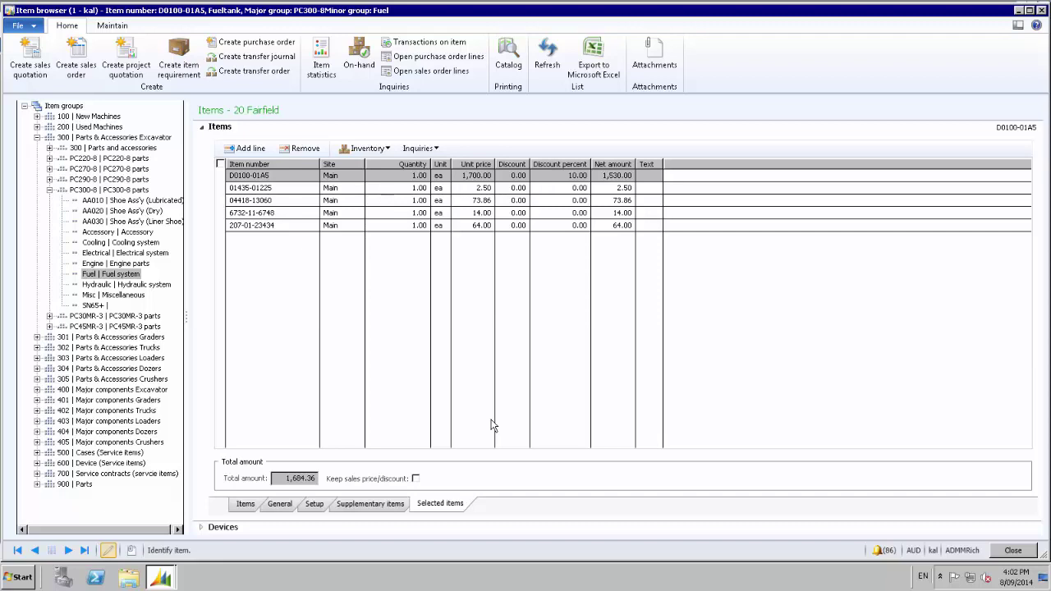
left_click(249, 151)
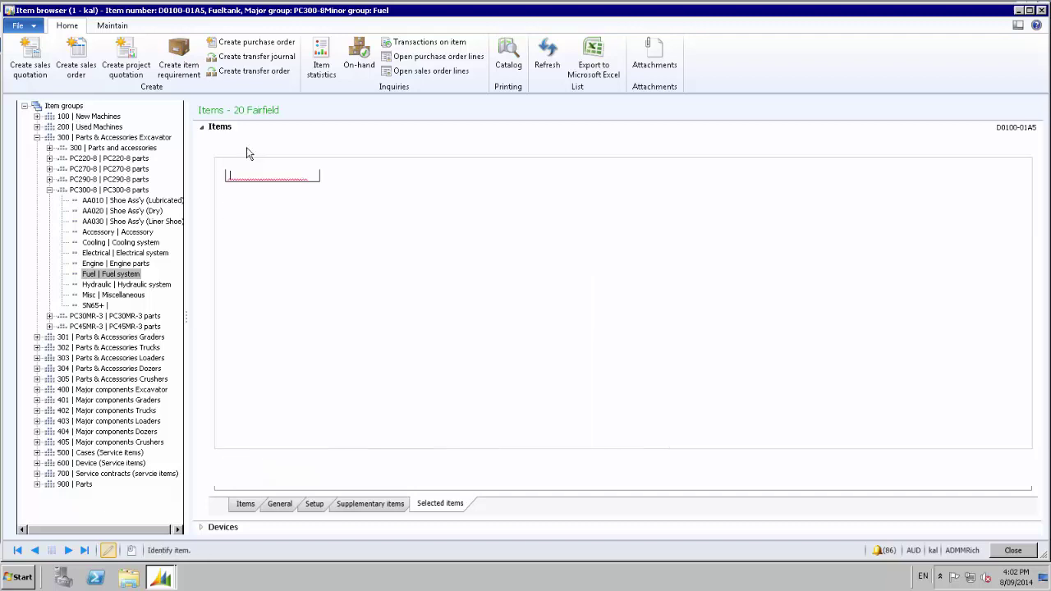
type("KOM*")
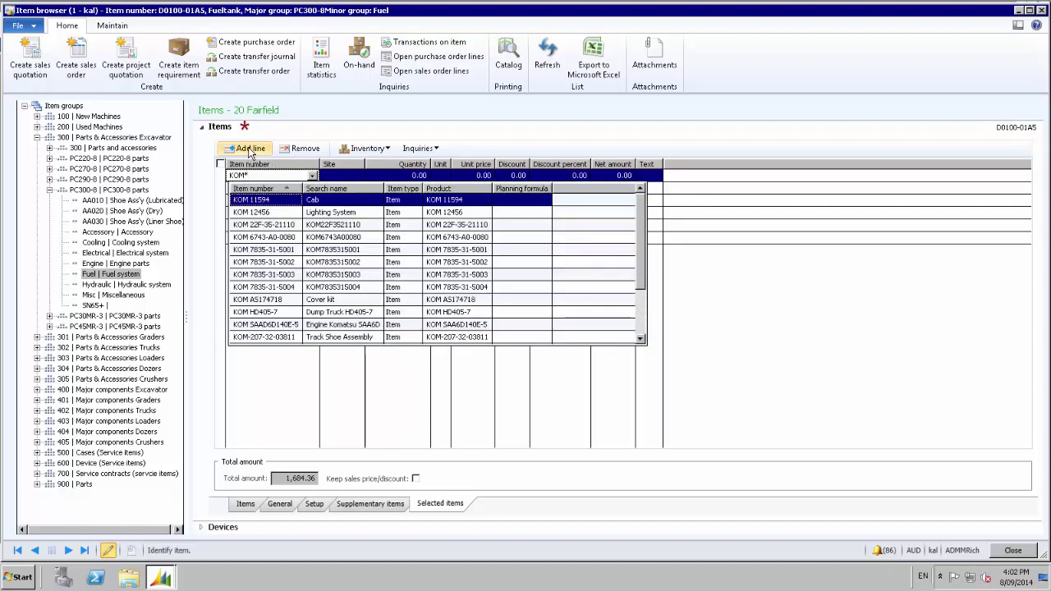
left_click(286, 264)
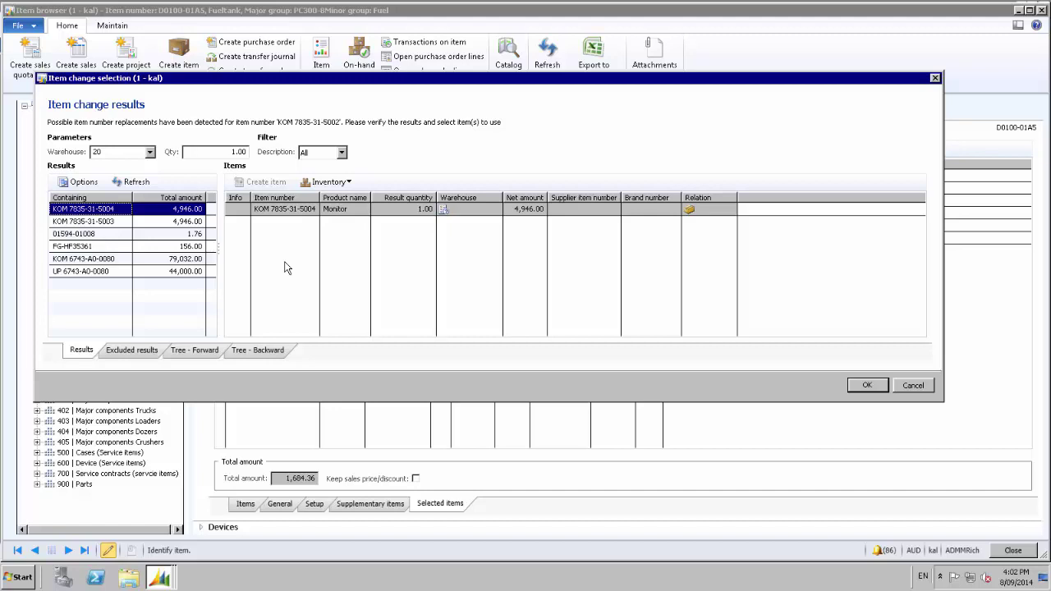
left_click(131, 351)
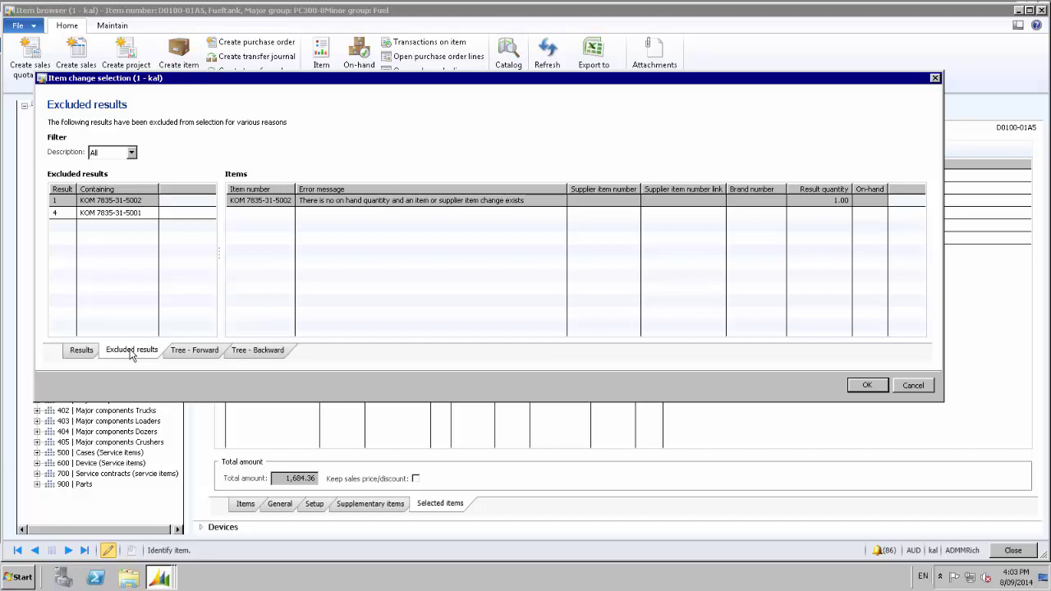
left_click(92, 353)
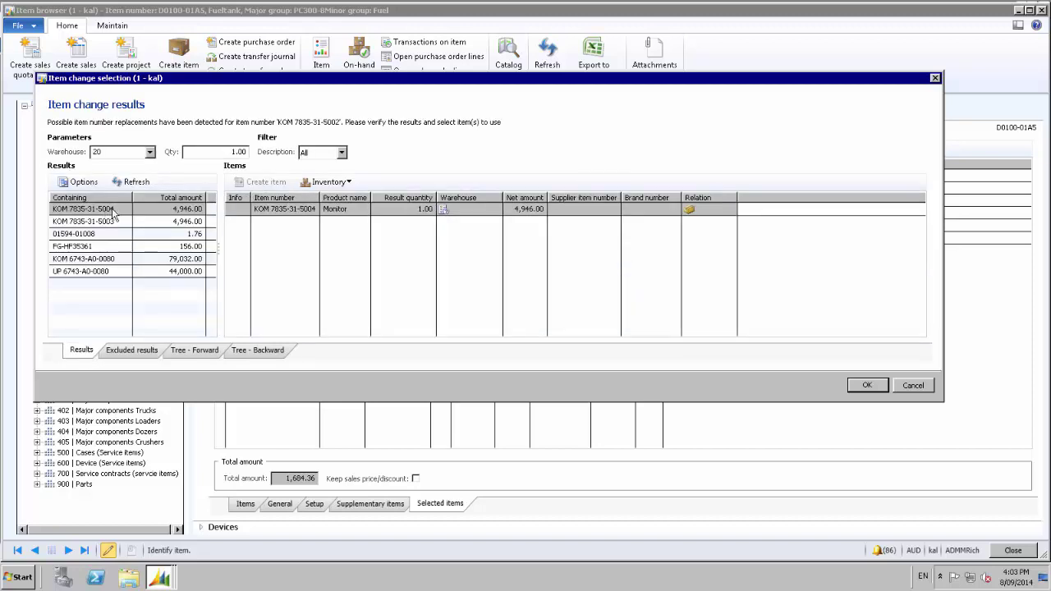
left_click(442, 212)
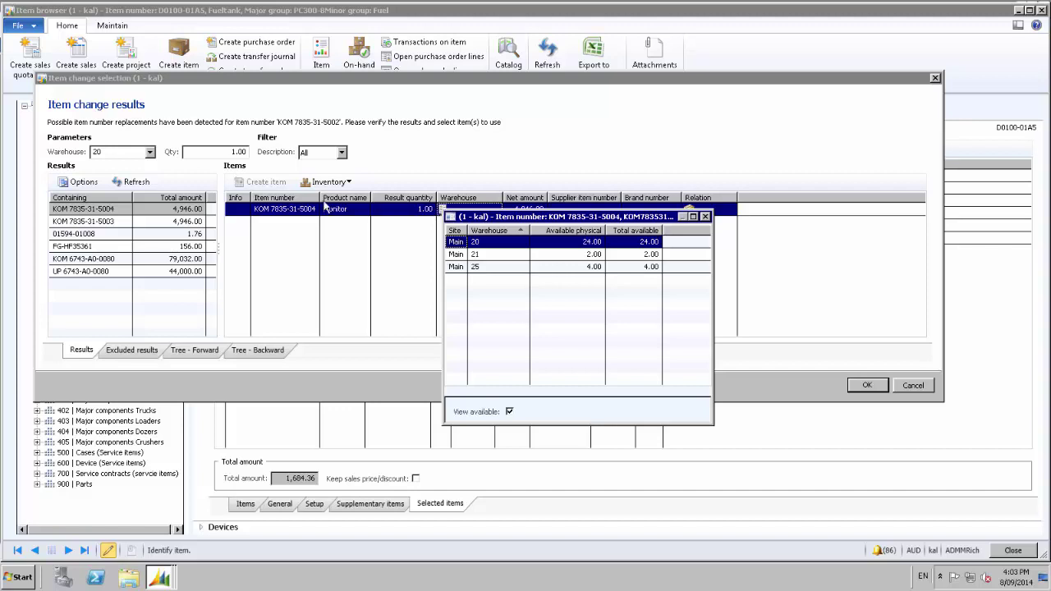
left_click(120, 227)
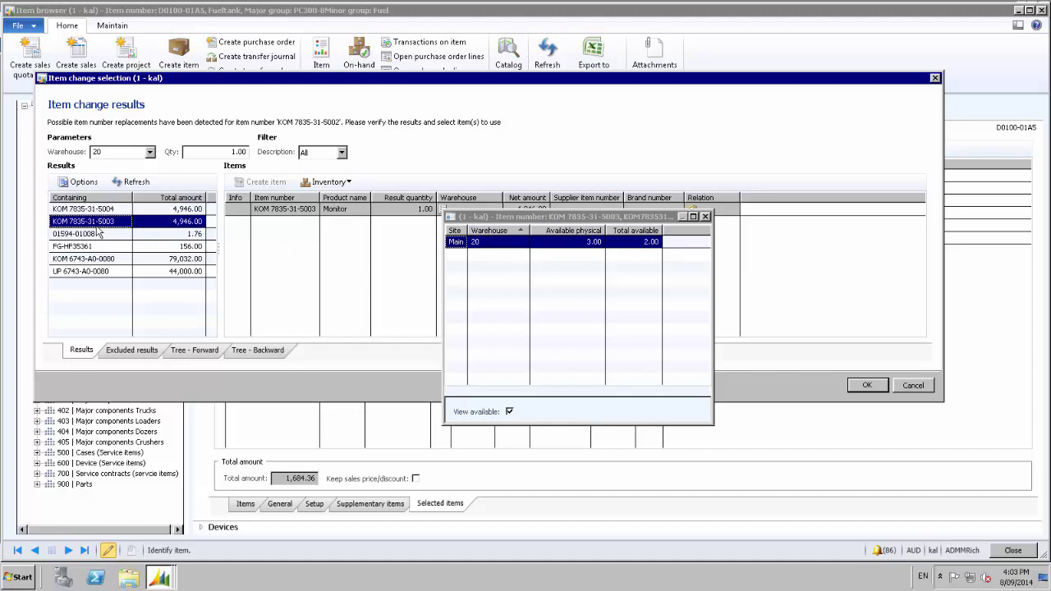
left_click(704, 216)
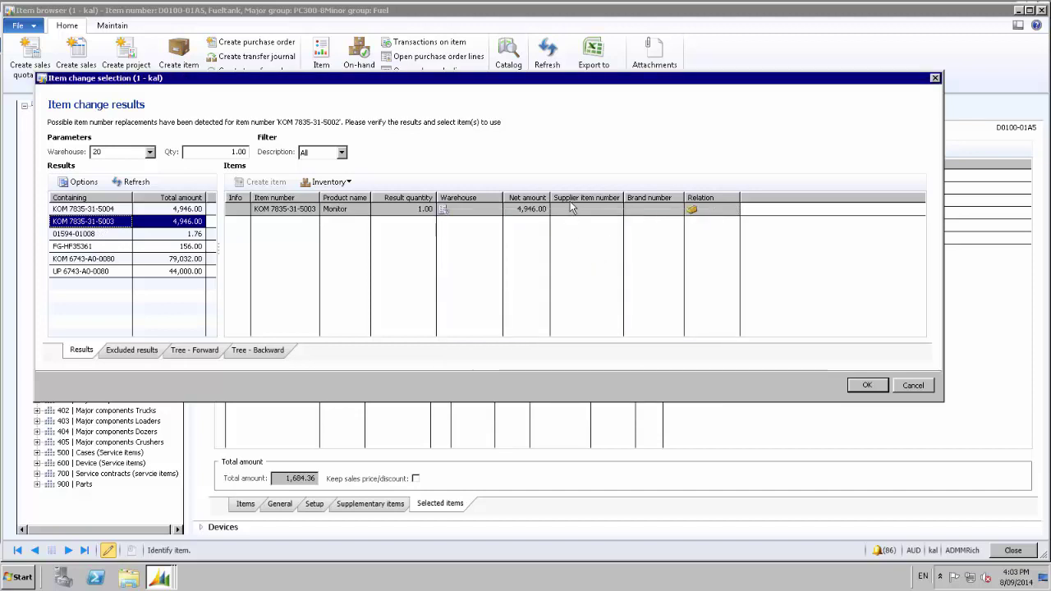
left_click(866, 385)
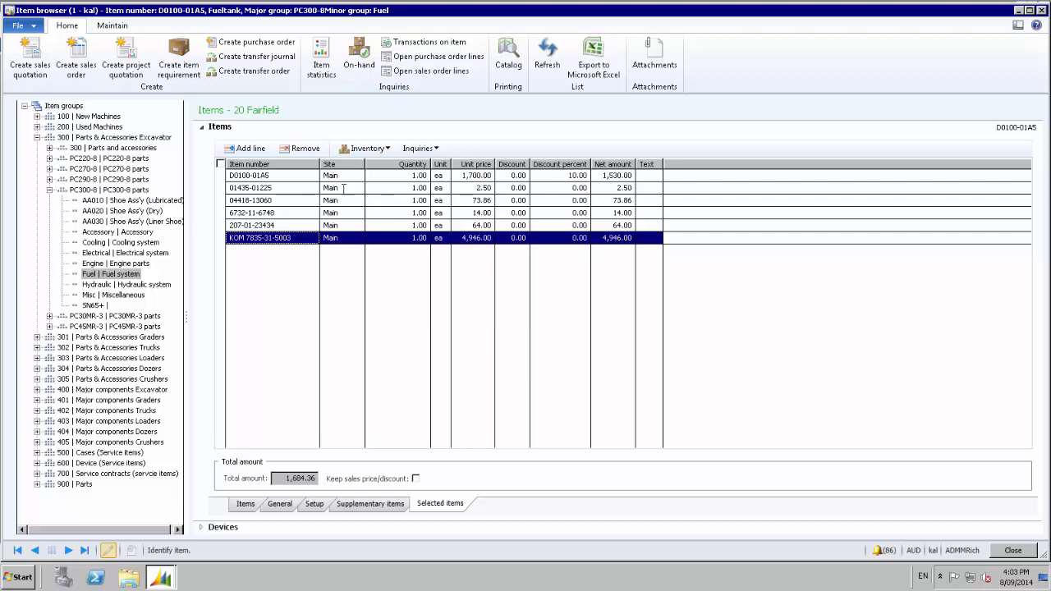
Add another line for item KOM 22F-35-21110 and accept the alternative UP 22F-35-21110 in its place.
left_click(261, 153)
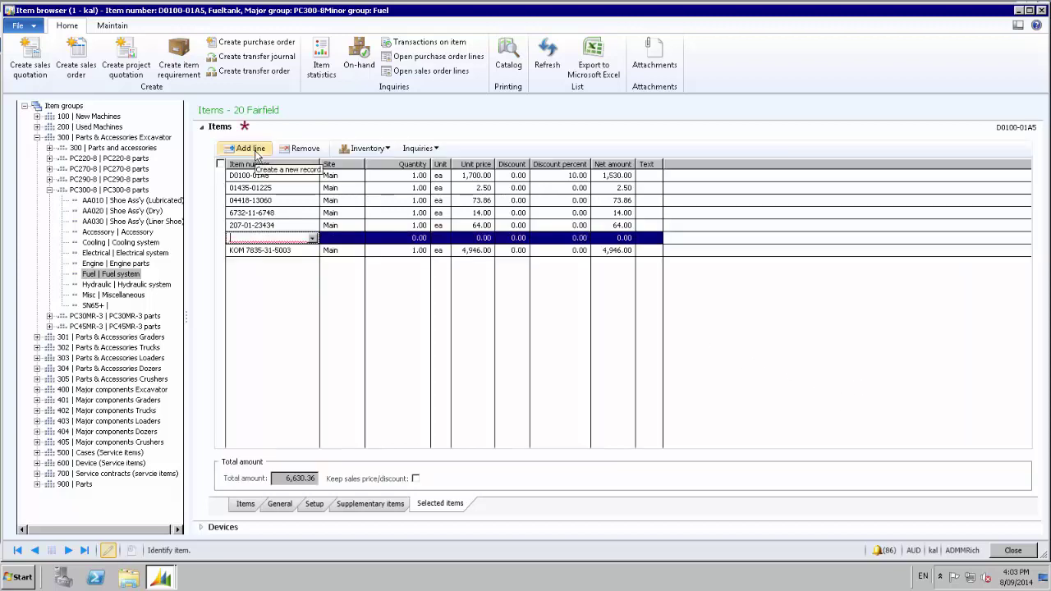
type("KOM*")
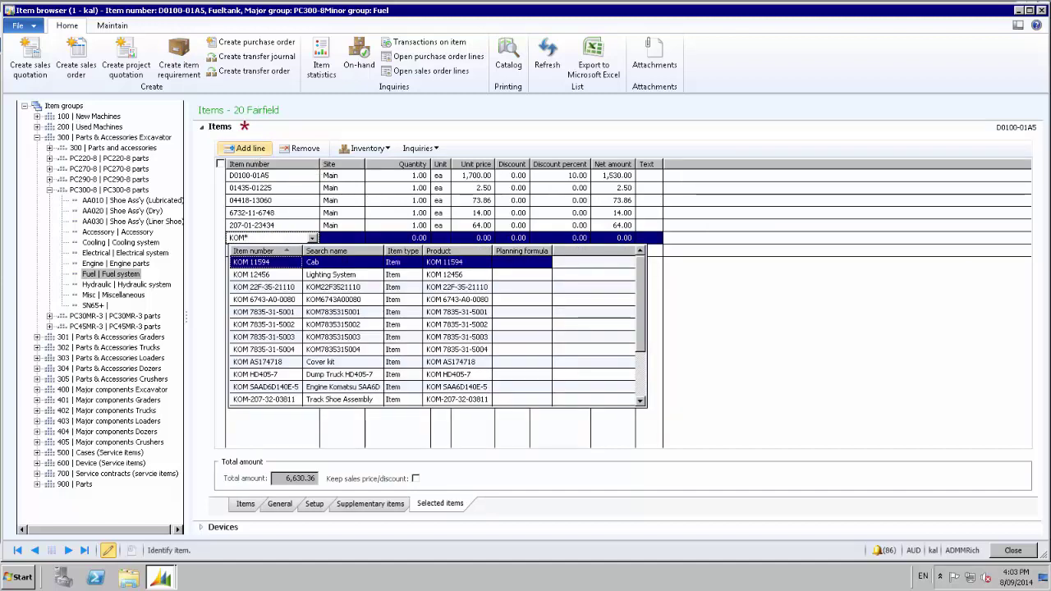
left_click(275, 287)
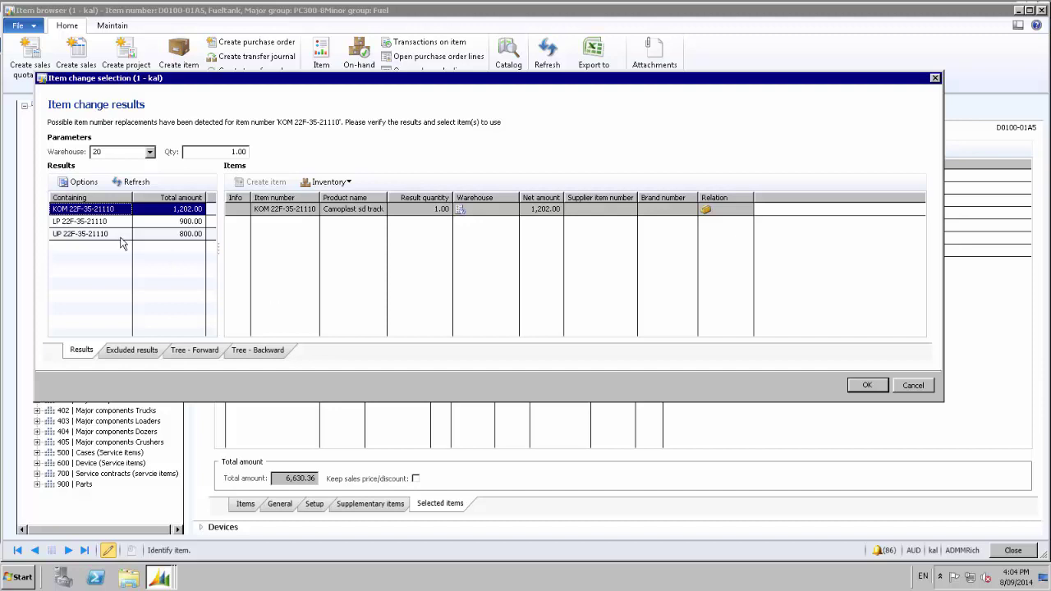
left_click(90, 235)
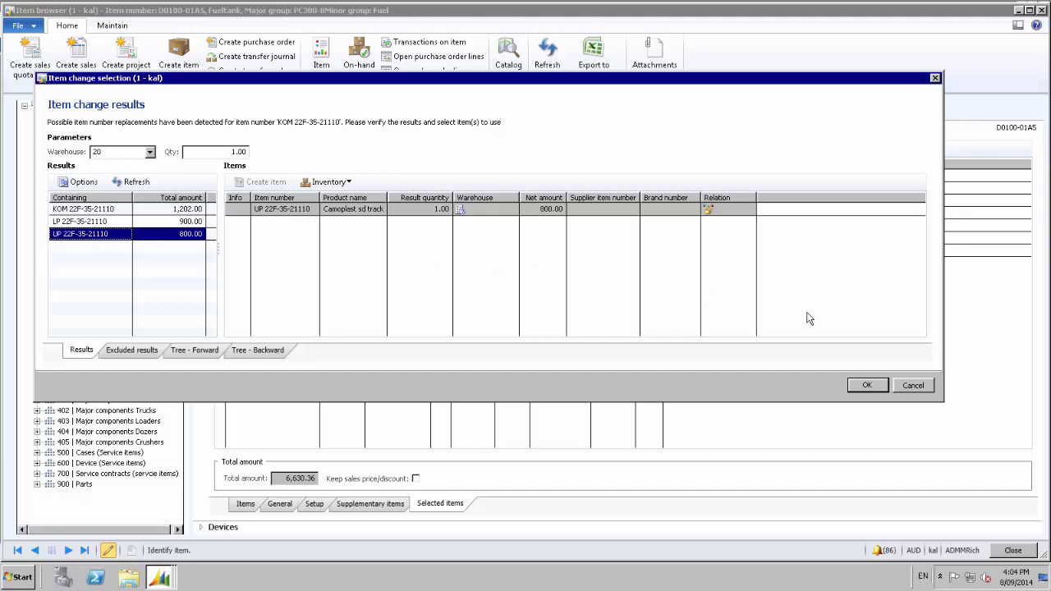
left_click(873, 384)
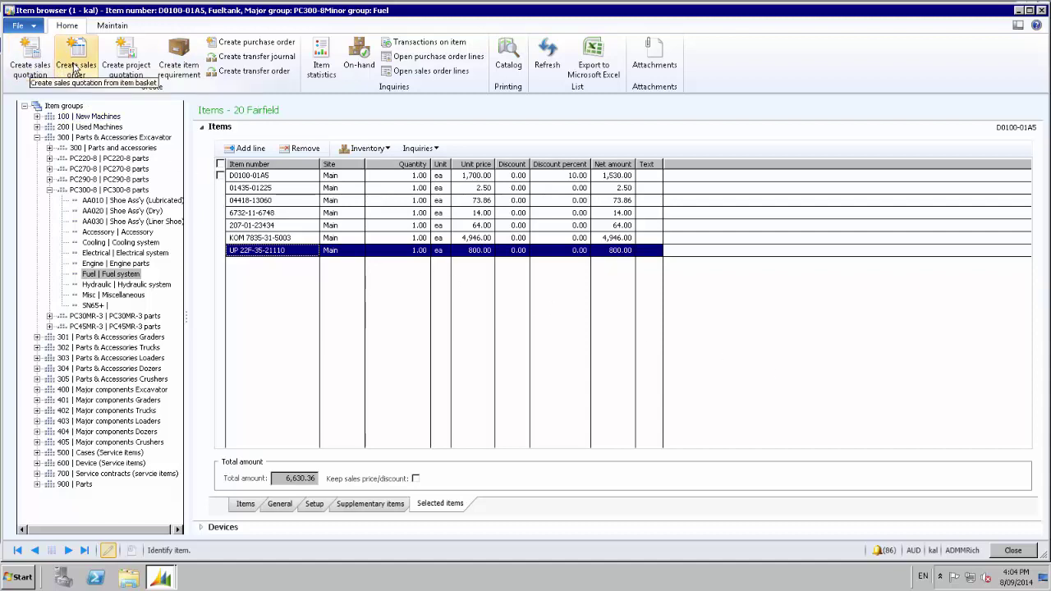
Create a sales quotation from the selected items and review the quotation's totals.
left_click(41, 69)
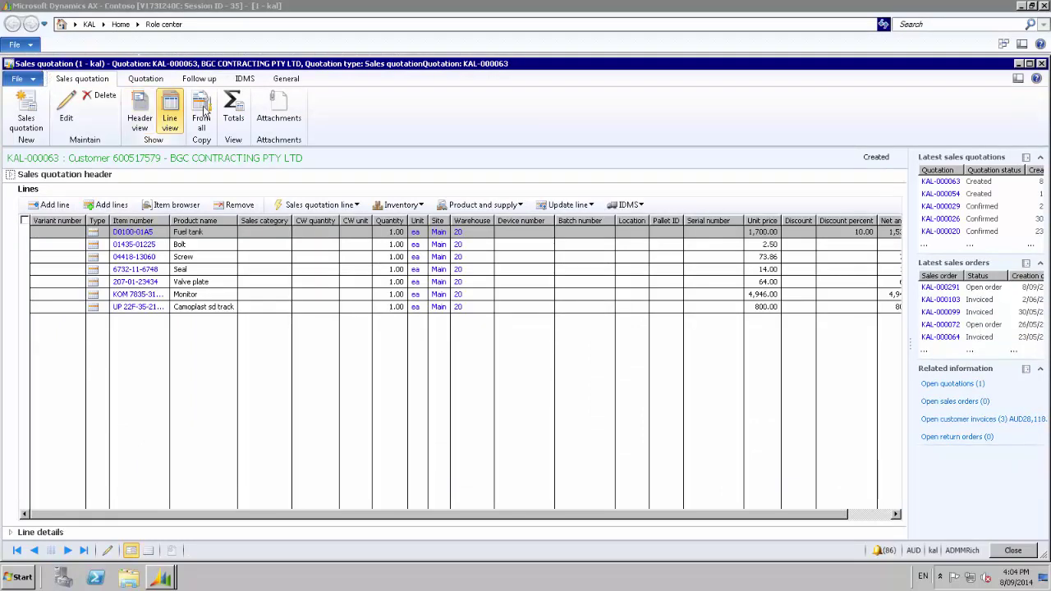
left_click(227, 116)
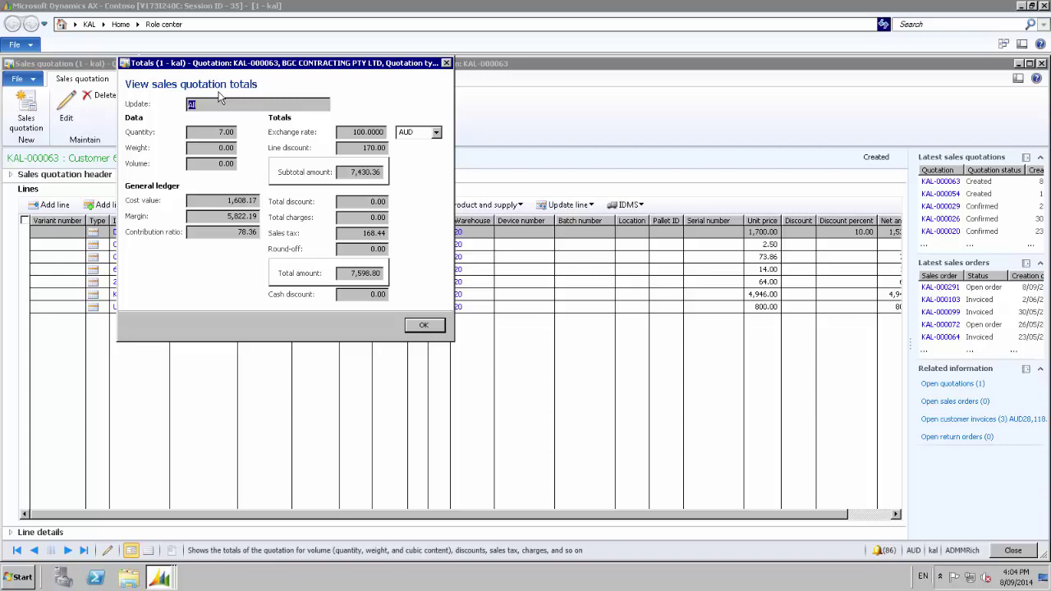
left_click(428, 325)
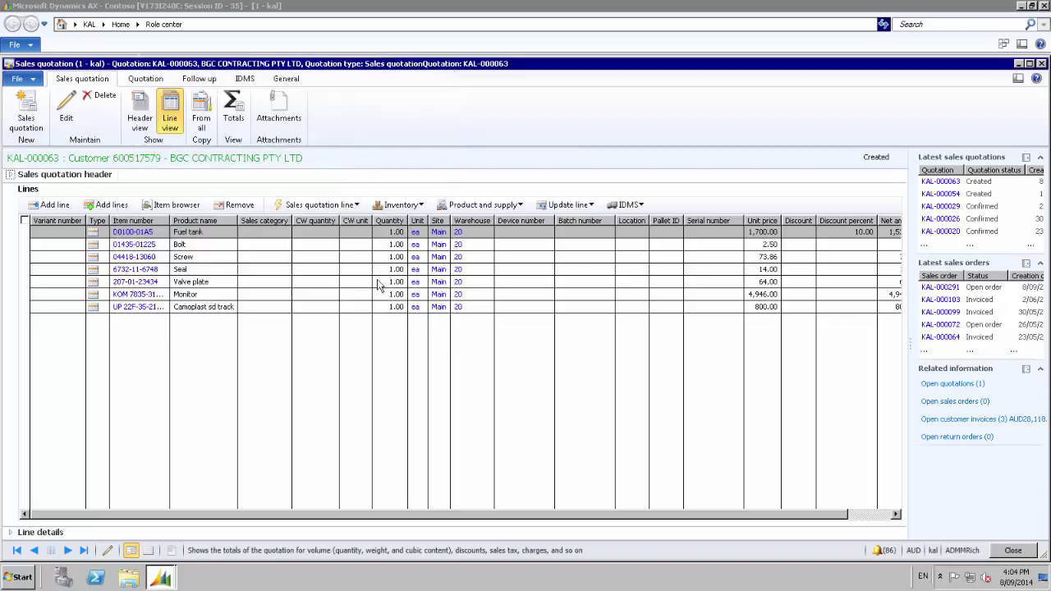
left_click(145, 80)
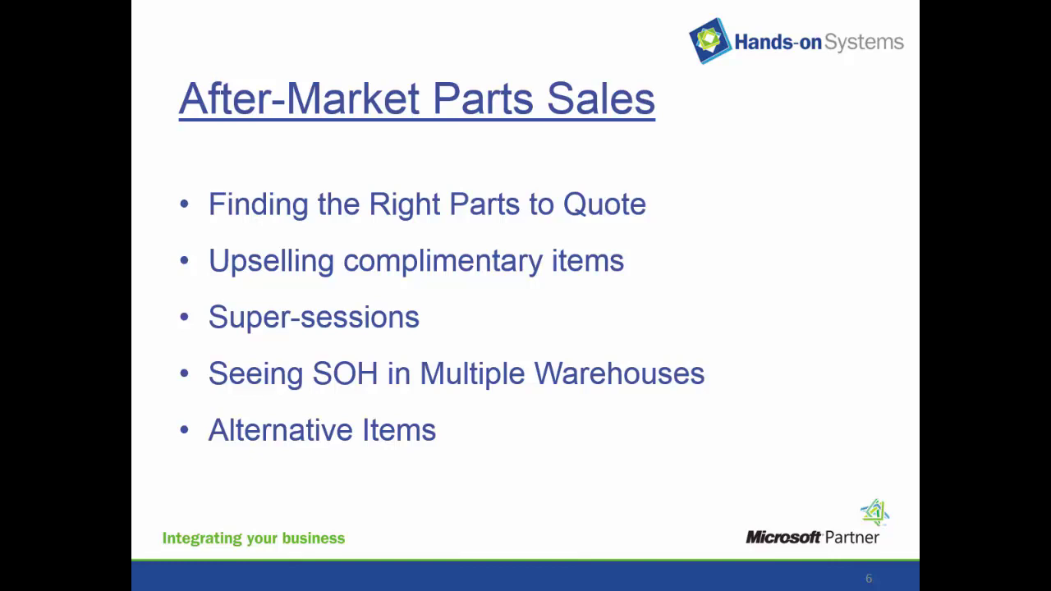
key("Right")
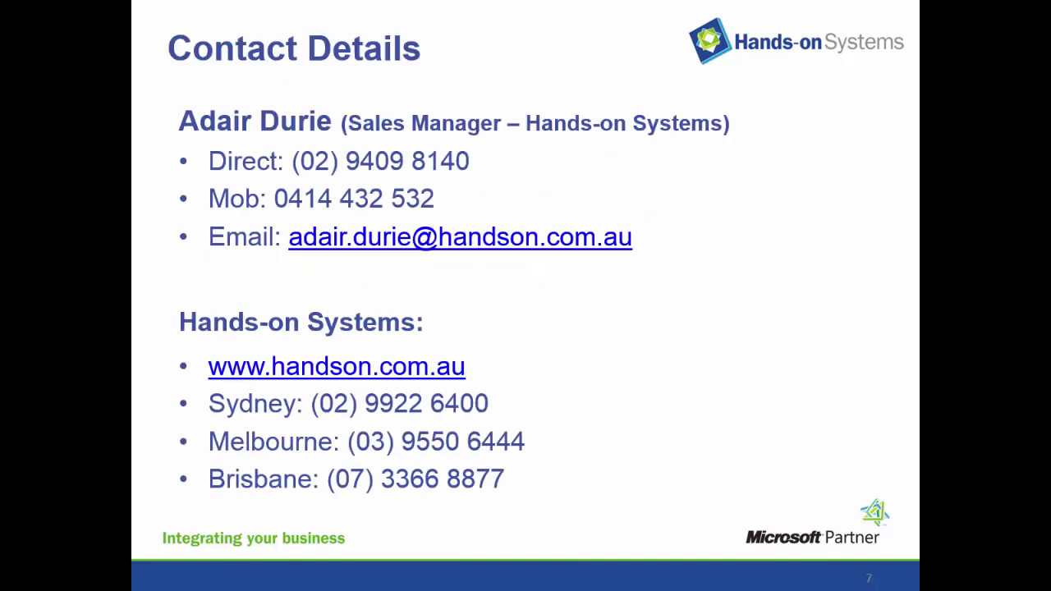